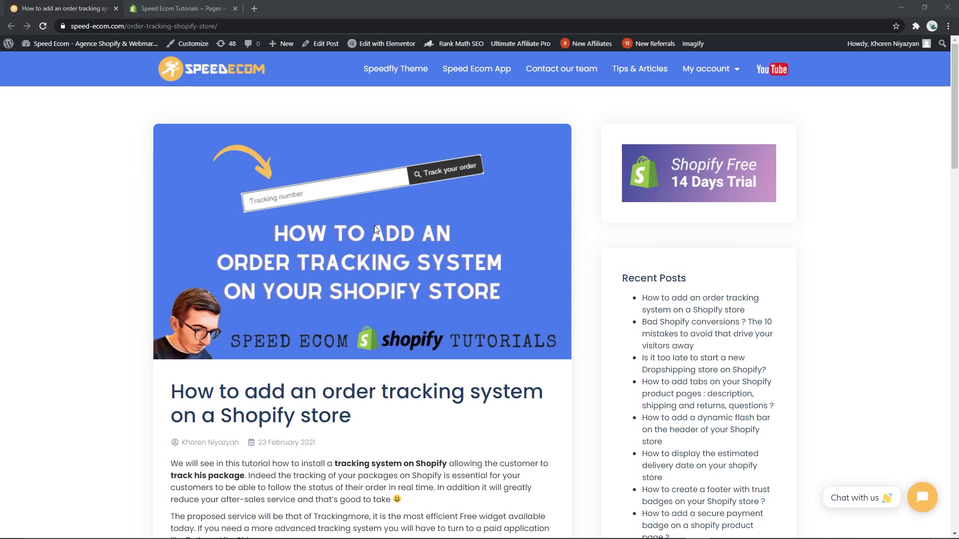
# - Scroll the Speed Ecom article down to the tracking code, then bring up the Shopify Pages list
pyautogui.scroll(-8, 374, 225)
pyautogui.scroll(-5, 370, 228)
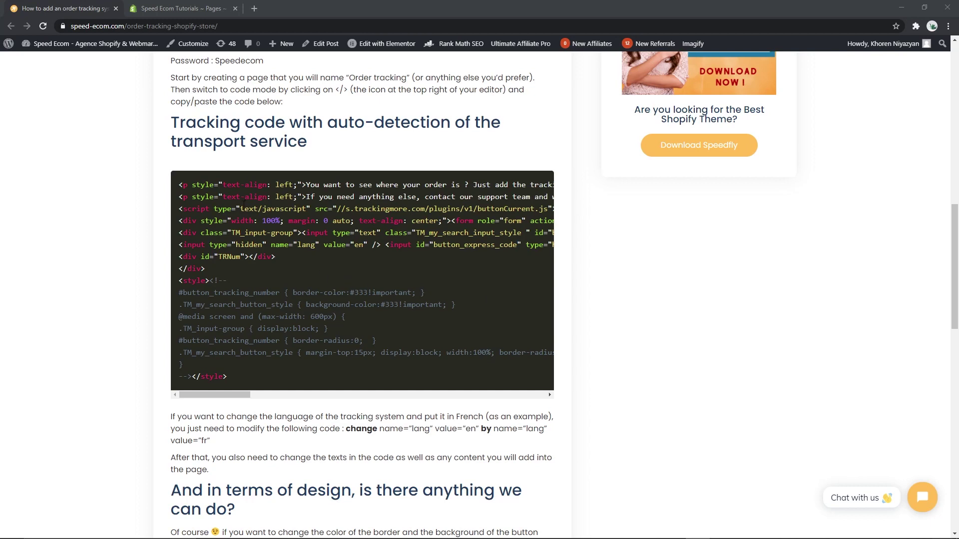
pyautogui.click(170, 10)
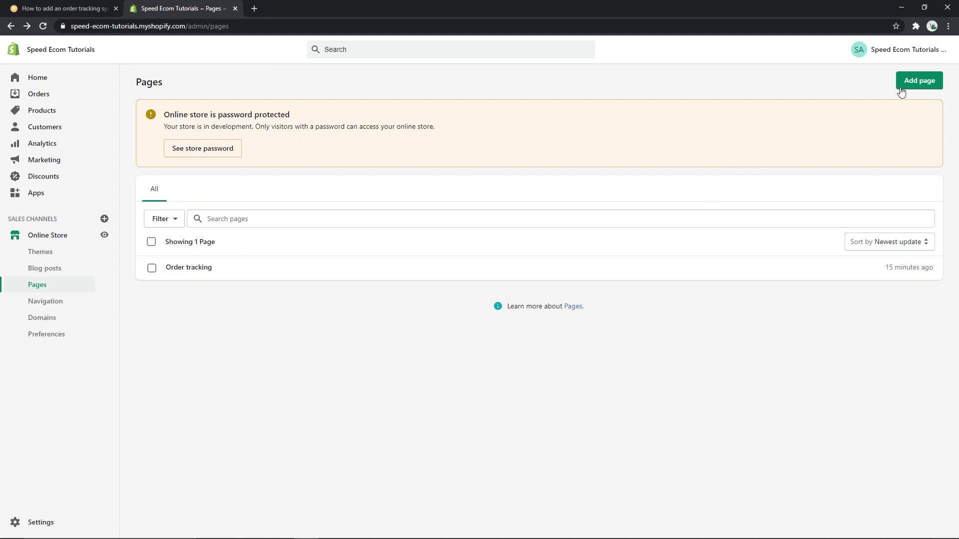
# - Open the Order tracking page editor and select the article's whole tracking code block
pyautogui.click(214, 275)
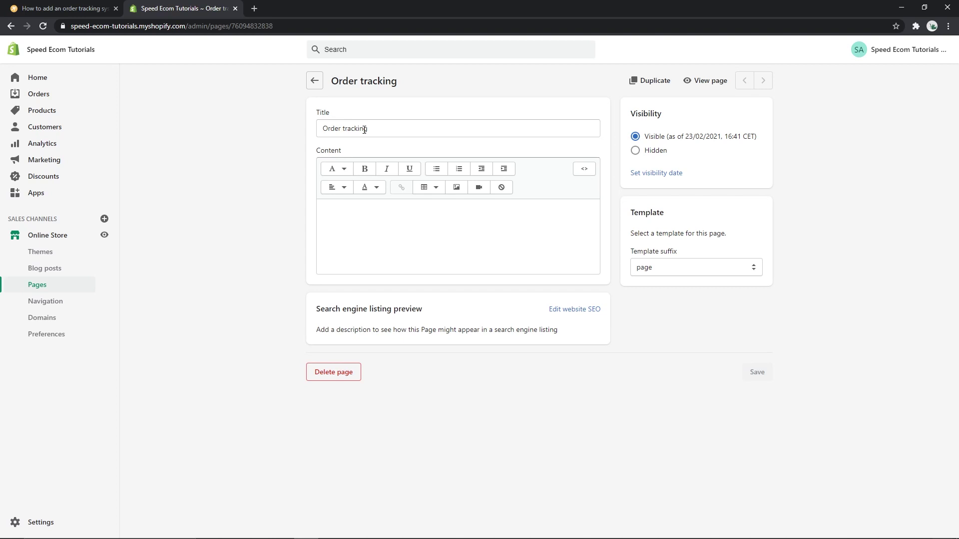
pyautogui.click(64, 8)
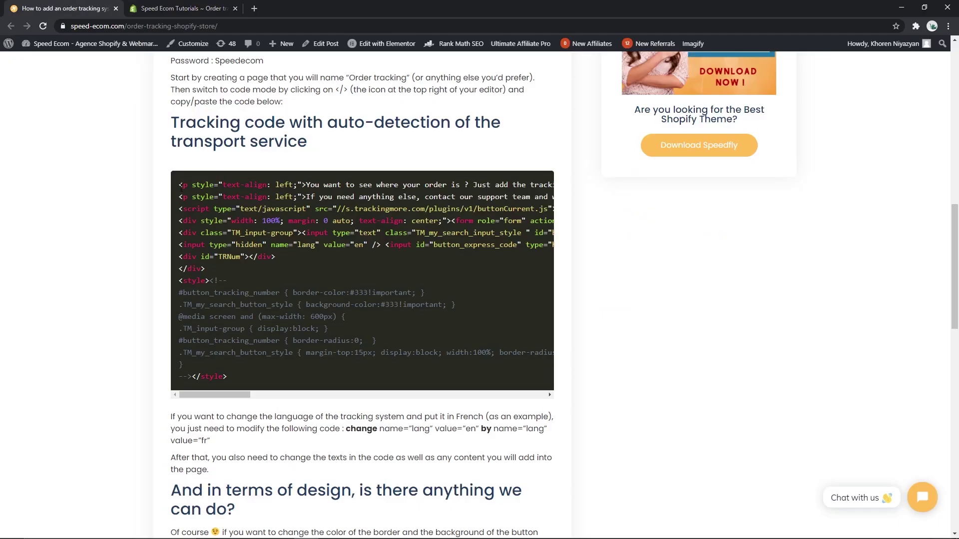
pyautogui.moveTo(181, 187); pyautogui.dragTo(264, 380)
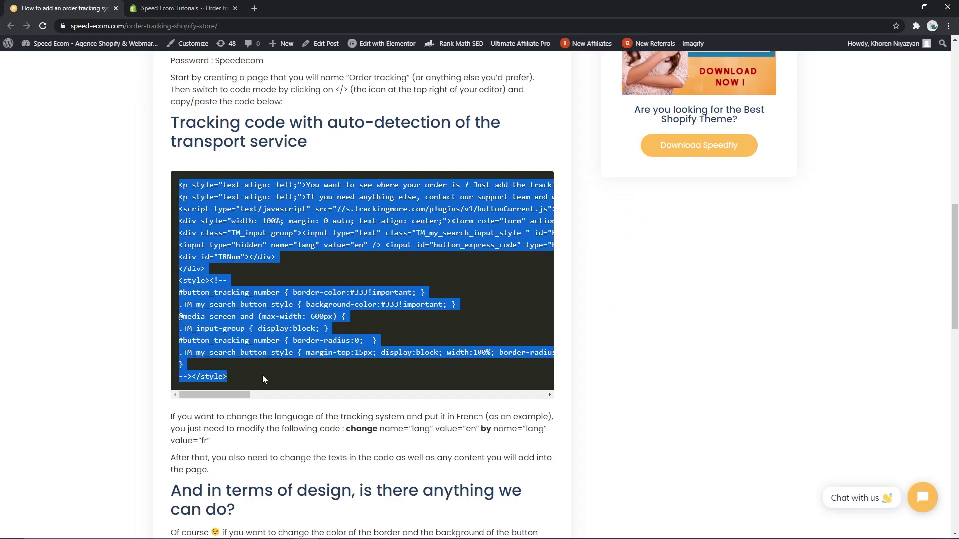
pyautogui.click(180, 9)
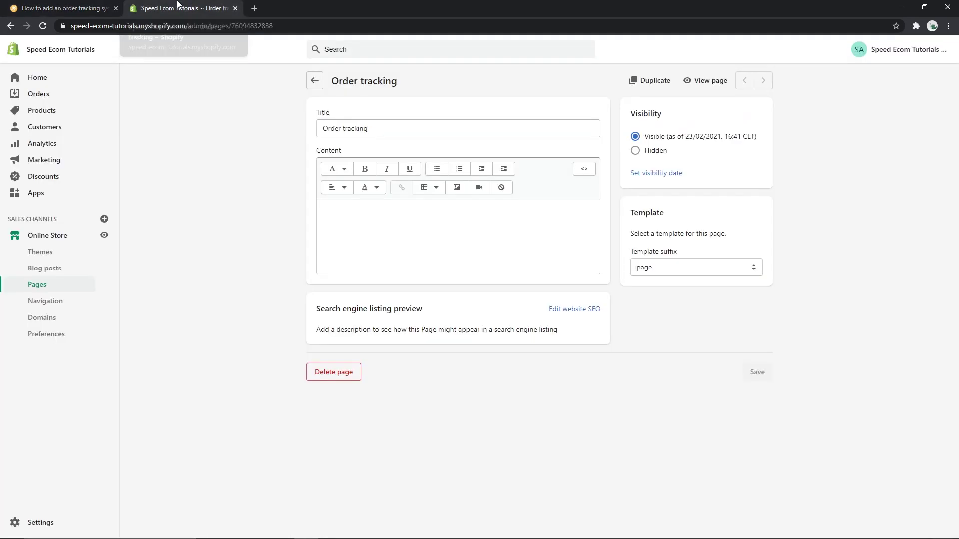
# - Paste the copied tracking widget code into the page's HTML content and save the page
pyautogui.click(584, 170)
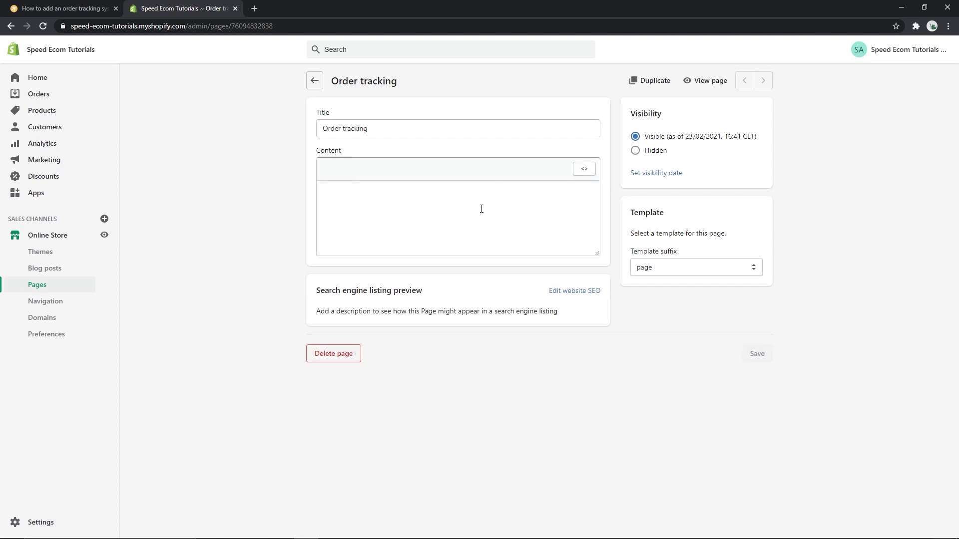
pyautogui.click(473, 213)
pyautogui.hotkey('ctrl', 'v')
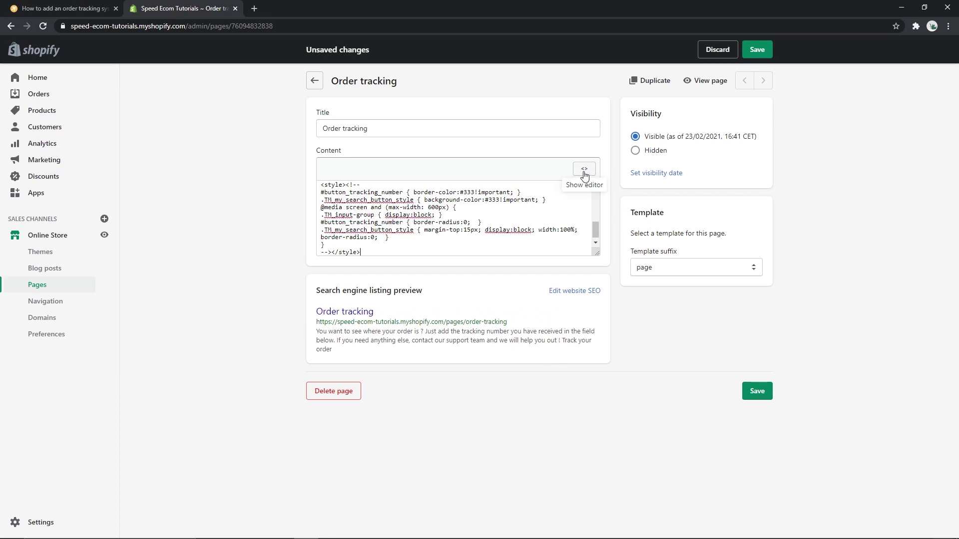
pyautogui.click(763, 56)
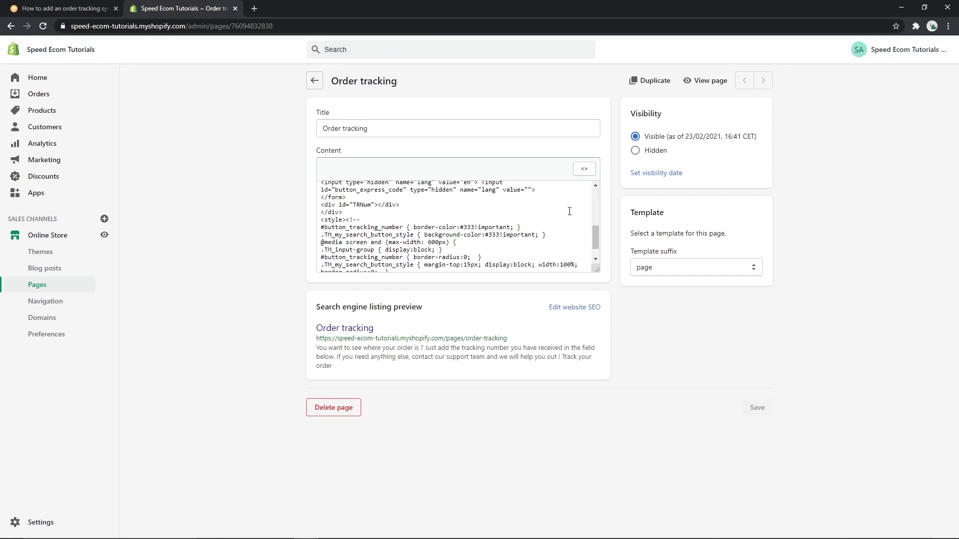
pyautogui.click(579, 171)
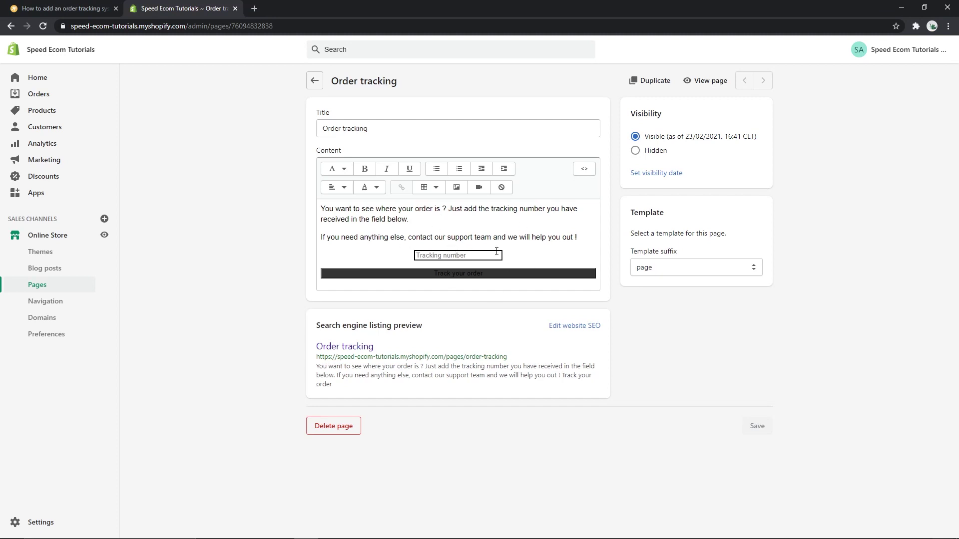
# - Open the live Order tracking page and track the number 'test'
pyautogui.click(712, 82)
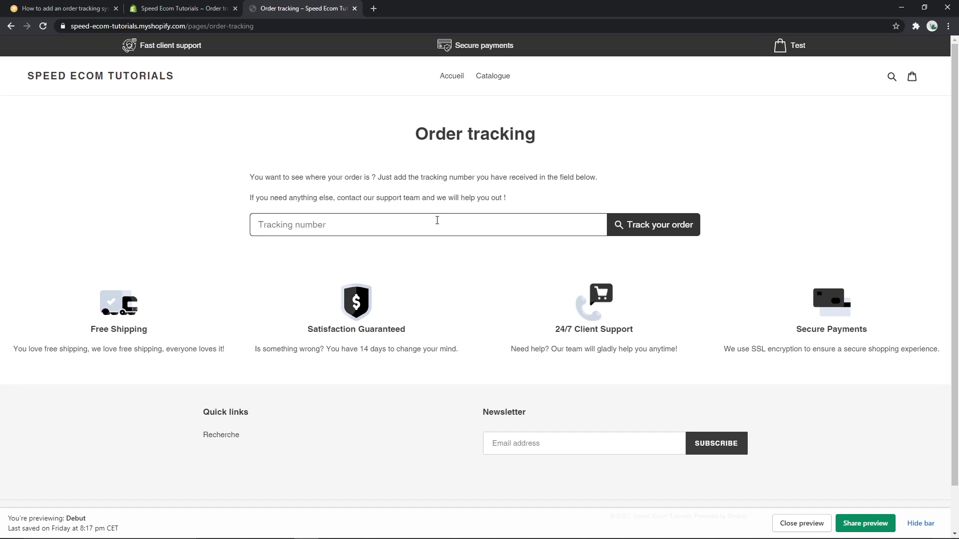
pyautogui.click(389, 220)
pyautogui.write('test')
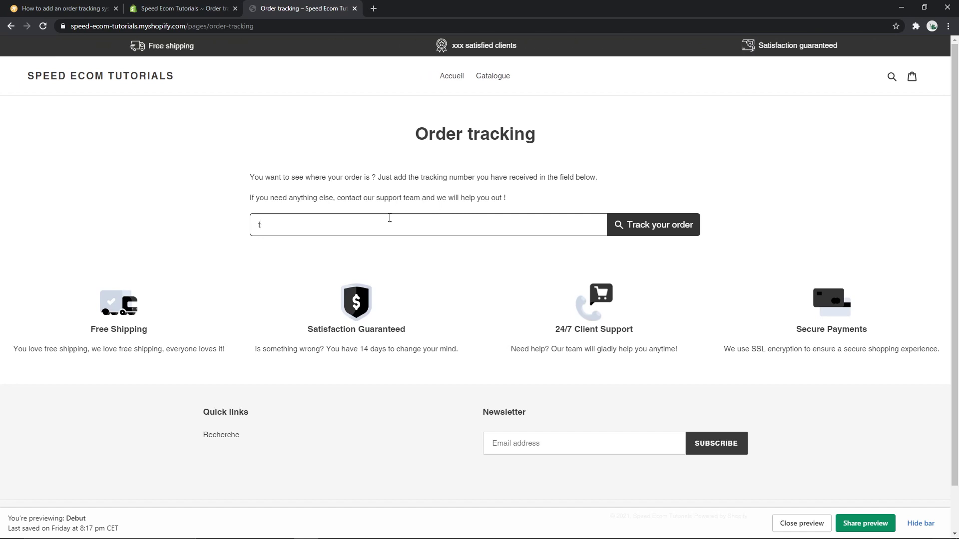
pyautogui.click(641, 225)
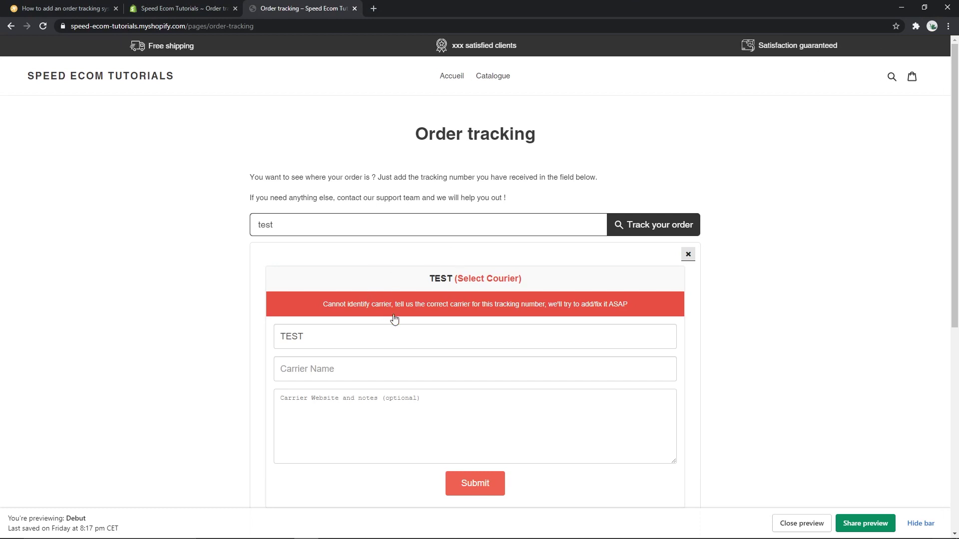
pyautogui.click(481, 279)
pyautogui.scroll(-10, 509, 323)
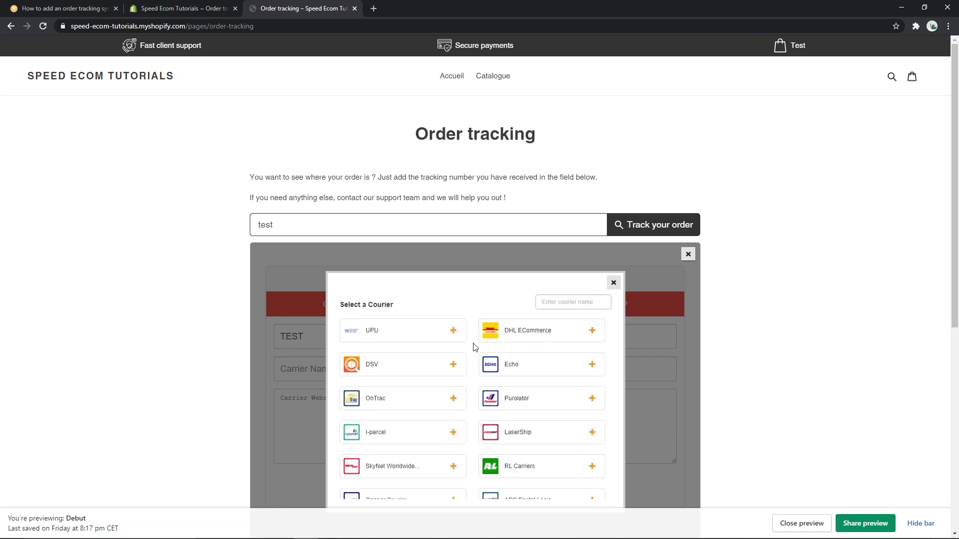
pyautogui.scroll(-5, 475, 349)
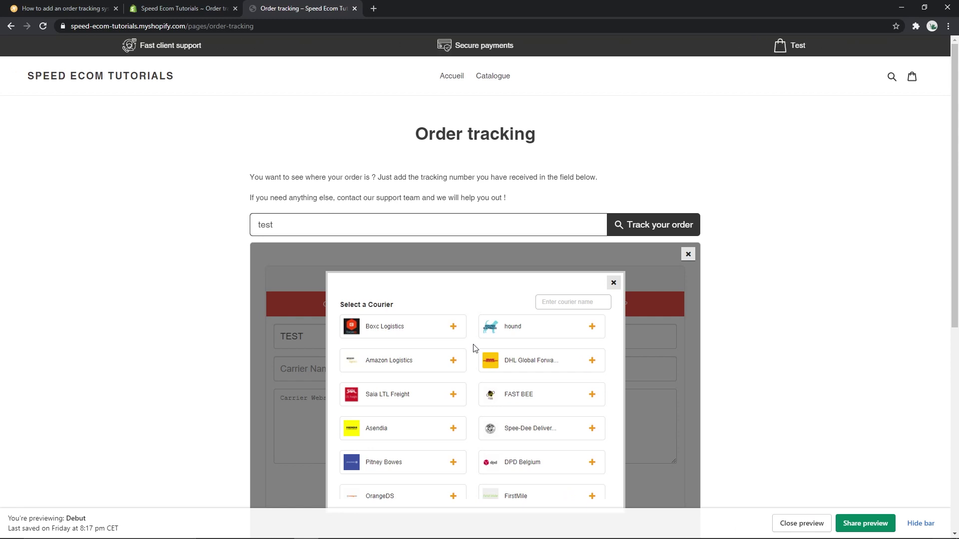
pyautogui.click(614, 283)
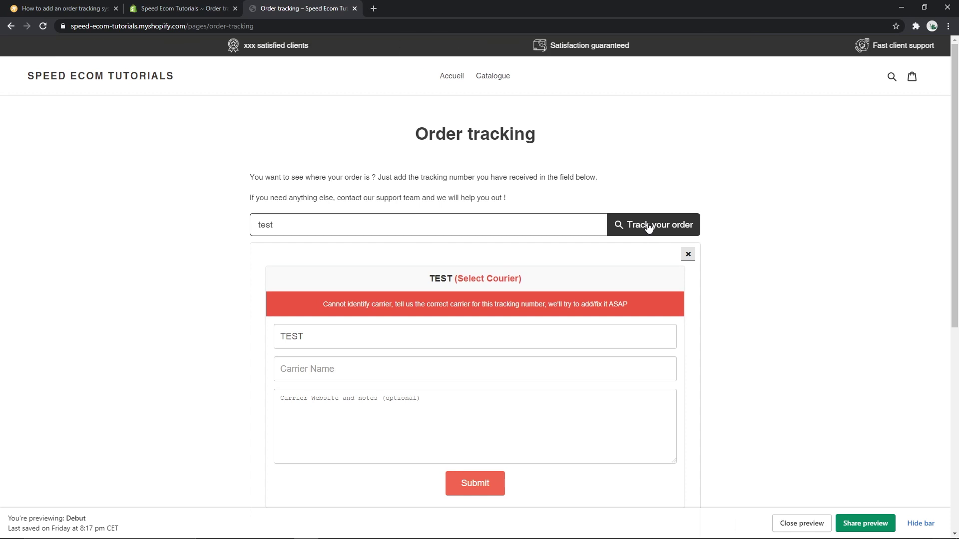
# - Show the Order tracking page's content as HTML code in the admin editor
pyautogui.click(206, 11)
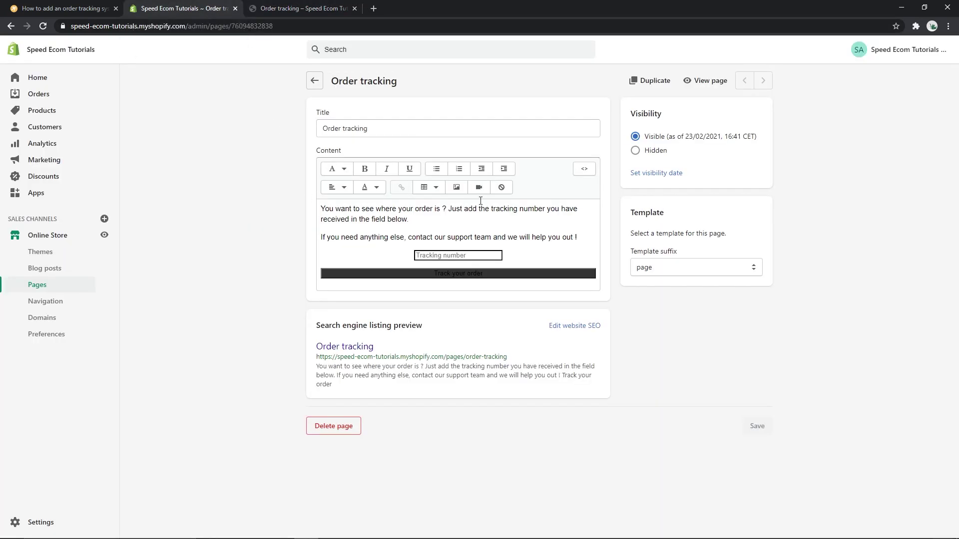
pyautogui.click(583, 170)
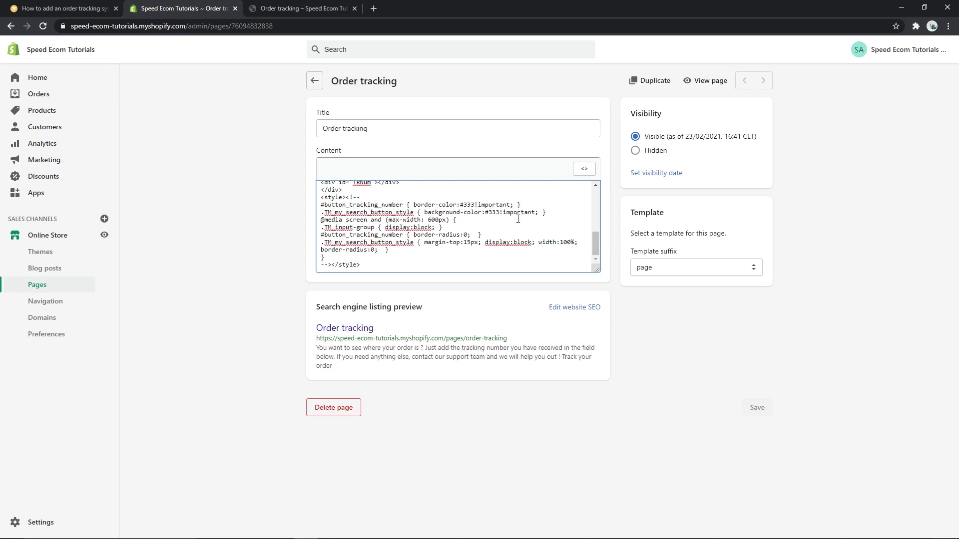
pyautogui.hotkey('ctrl', 'Tab')
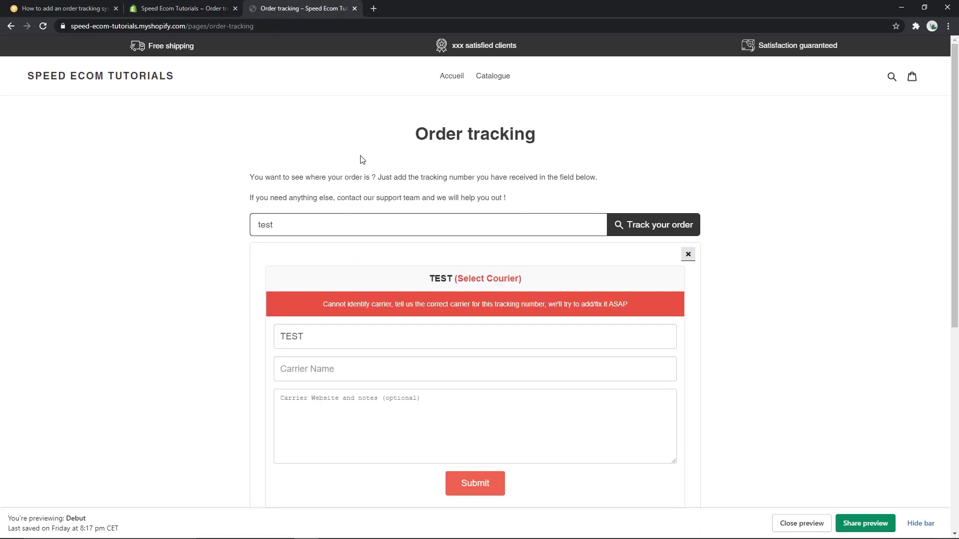
pyautogui.click(222, 8)
# - Replace the border and button #333 colour values with #F45C42 and save the page
pyautogui.doubleClick(469, 204)
pyautogui.write('F45C42')
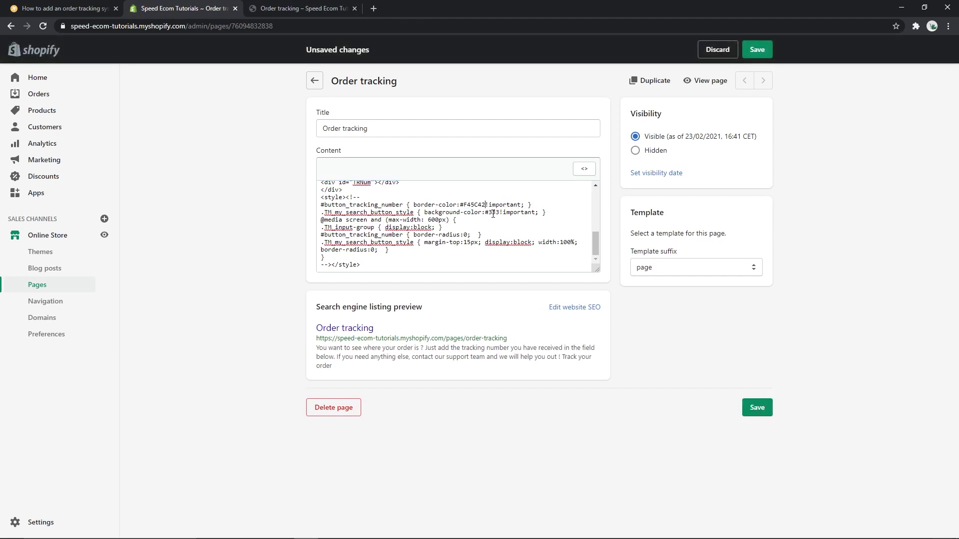
pyautogui.doubleClick(493, 212)
pyautogui.write('F45C42')
pyautogui.click(747, 57)
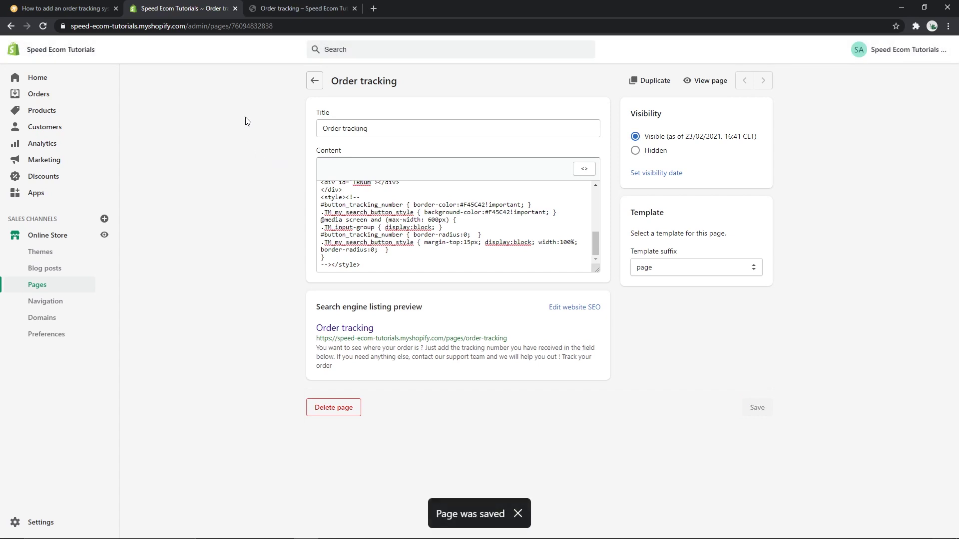
pyautogui.click(294, 8)
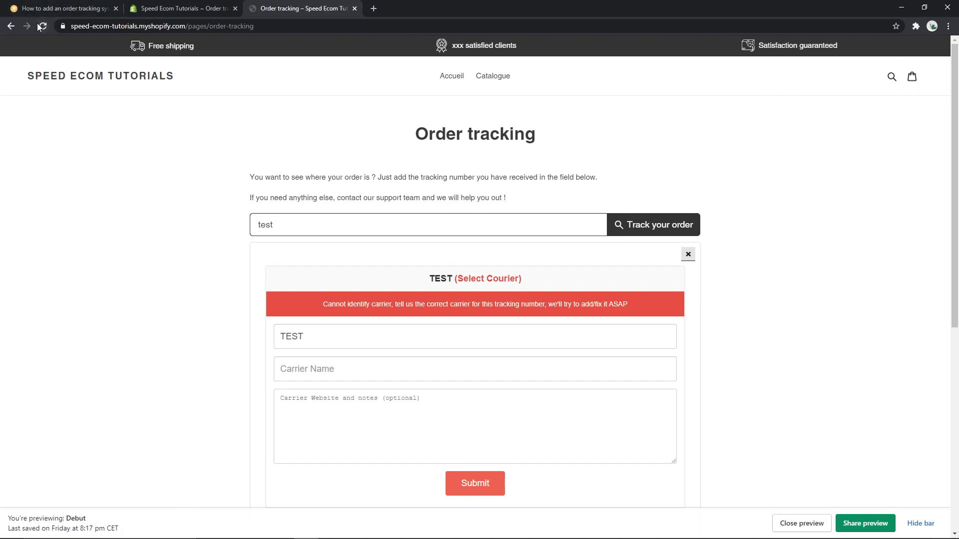
# - Reload the live Order tracking page to see the #F45C42 colours, then return to the editor
pyautogui.press('F5')
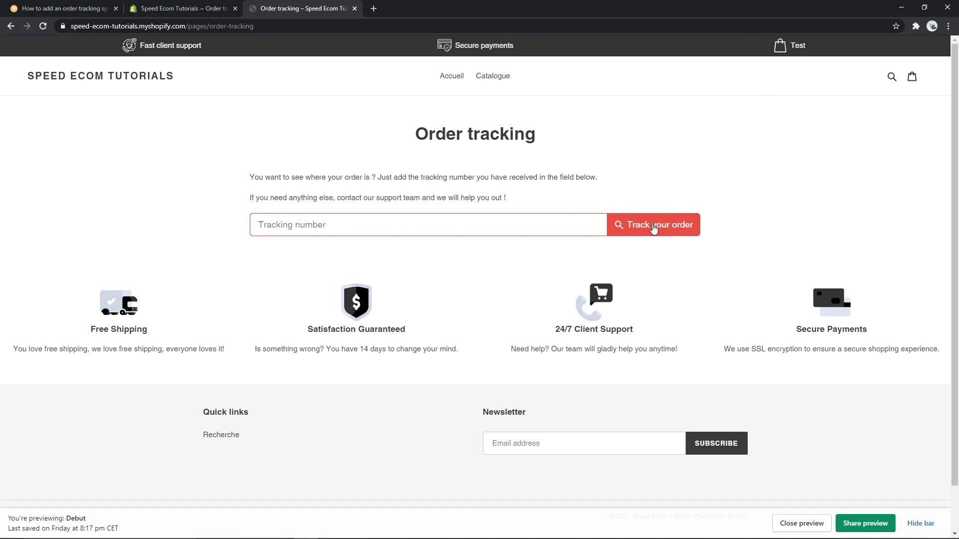
pyautogui.click(185, 8)
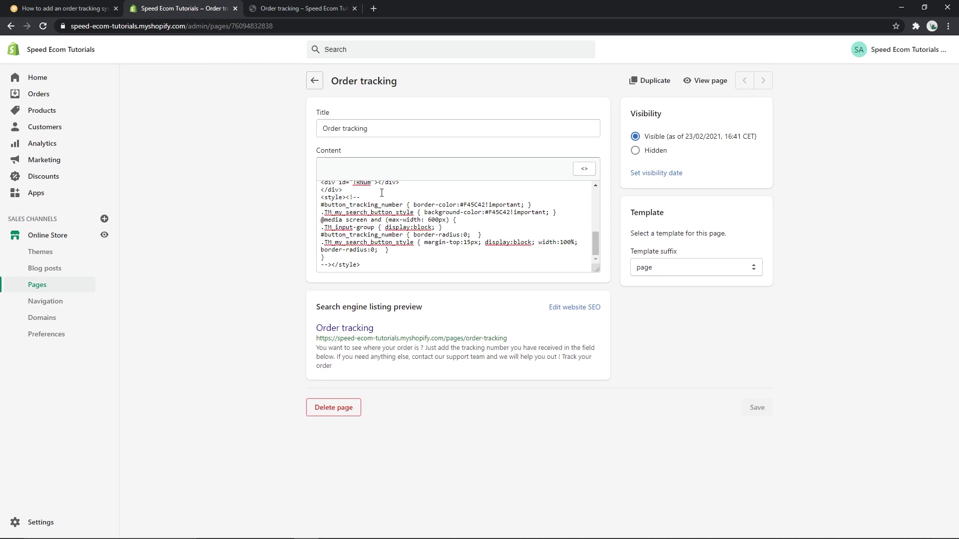
# - In the HTML, highlight the Tracking number placeholder, #ff4a00 border colour and button text
pyautogui.scroll(4, 415, 227)
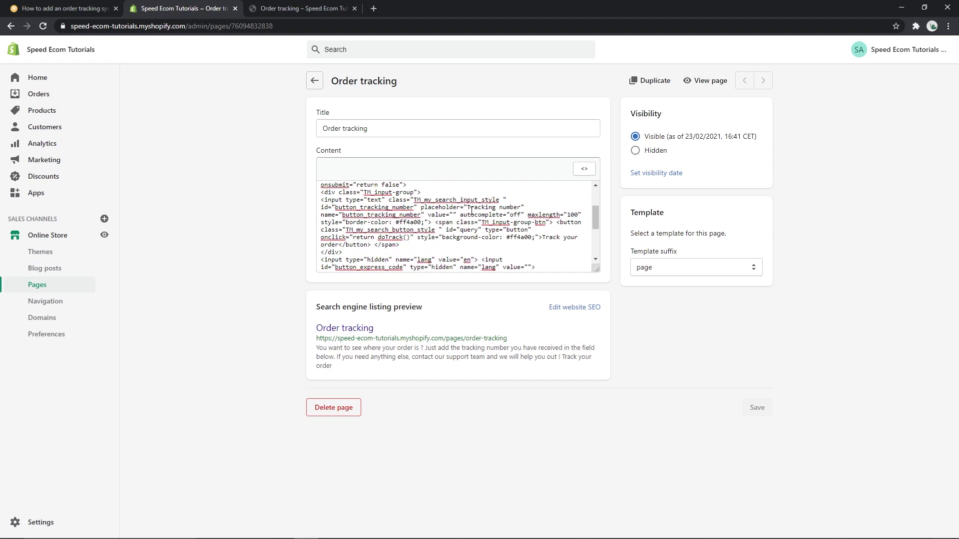
pyautogui.moveTo(468, 208); pyautogui.dragTo(522, 206)
pyautogui.click(403, 222)
pyautogui.moveTo(541, 238); pyautogui.dragTo(341, 246)
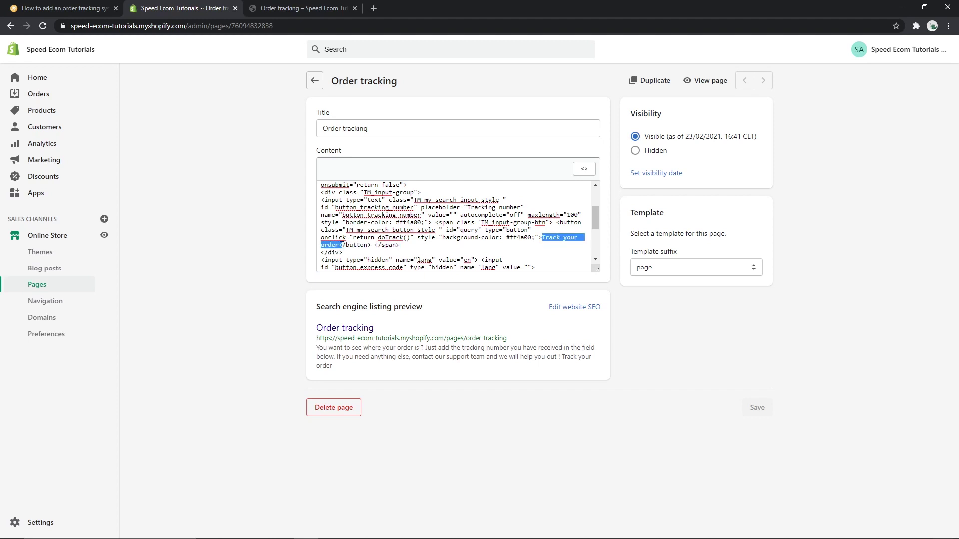
pyautogui.click(341, 246)
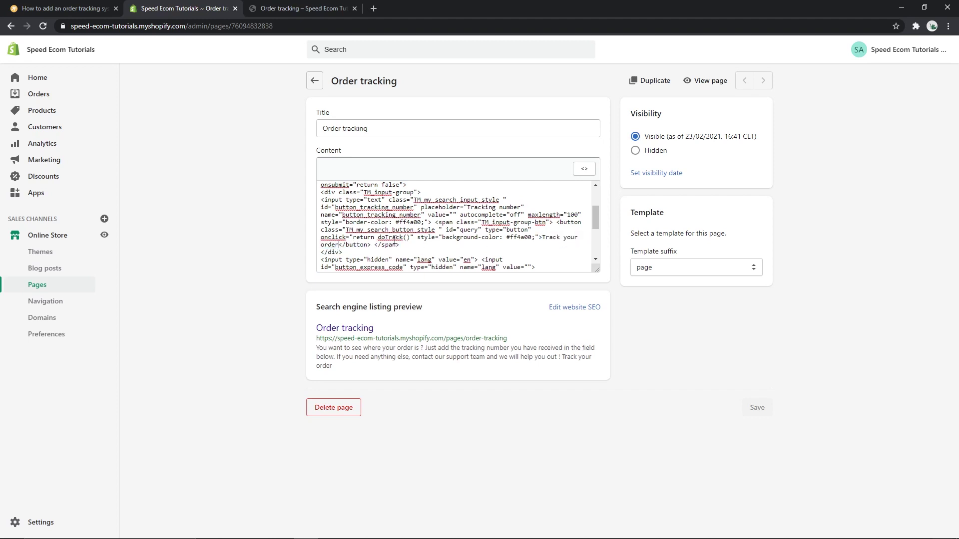
# - Return to formatted view and point out the intro paragraphs and Track your order button
pyautogui.click(584, 170)
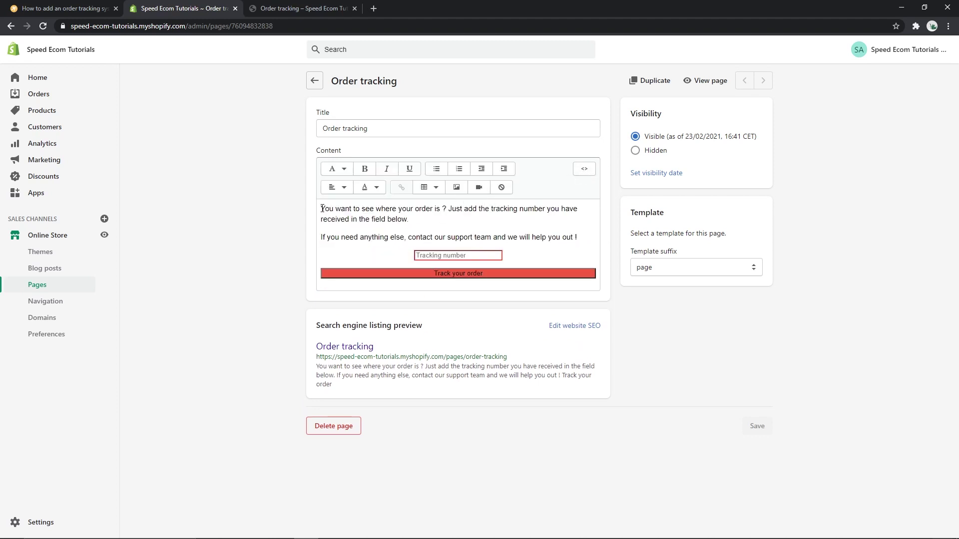
pyautogui.moveTo(321, 209); pyautogui.dragTo(582, 231)
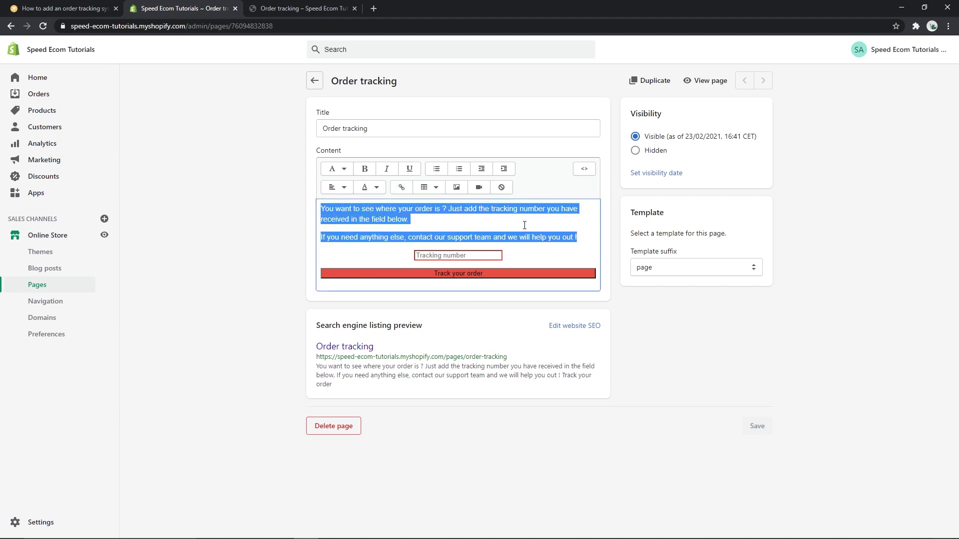
pyautogui.click(380, 209)
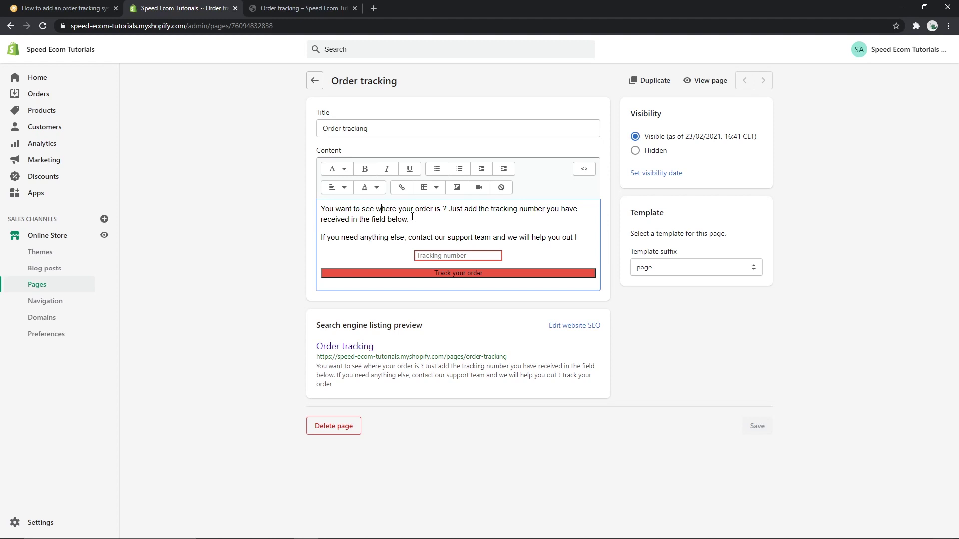
pyautogui.click(376, 276)
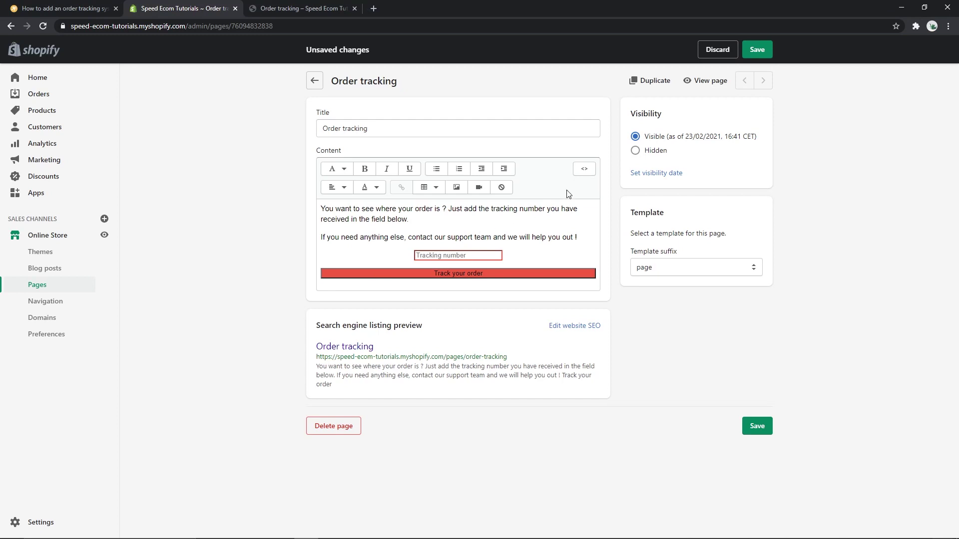
# - In the HTML, change the widget's hidden lang value from en to fr, then es, then back to en
pyautogui.click(583, 169)
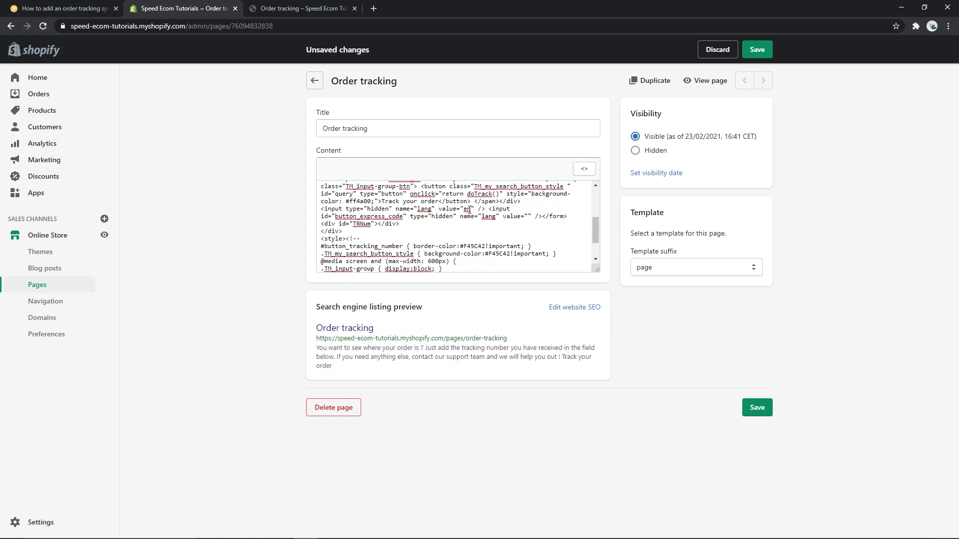
pyautogui.click(472, 209)
pyautogui.press('BackSpace')
pyautogui.press('BackSpace')
pyautogui.write('fr')
pyautogui.press('BackSpace')
pyautogui.press('BackSpace')
pyautogui.write('es')
pyautogui.press('BackSpace')
pyautogui.write('n')
pyautogui.click(426, 224)
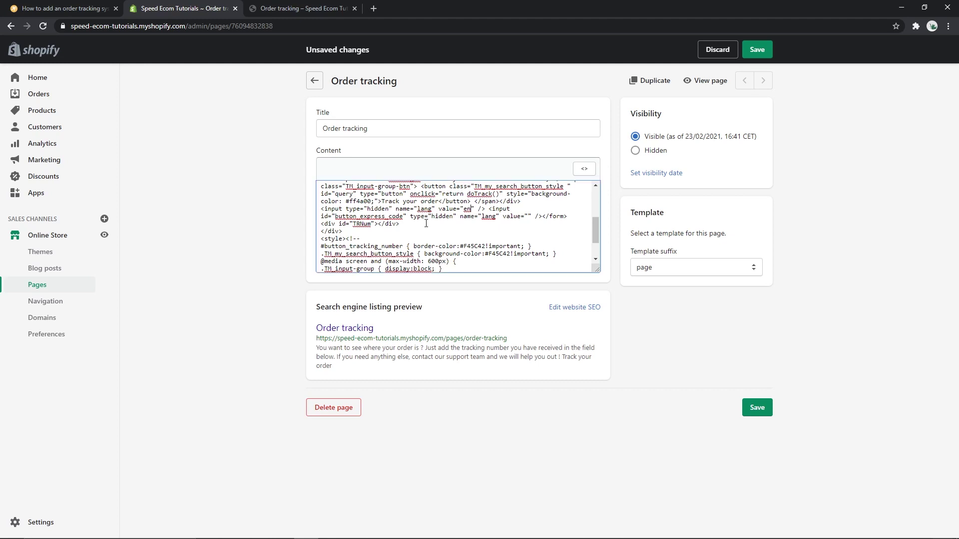